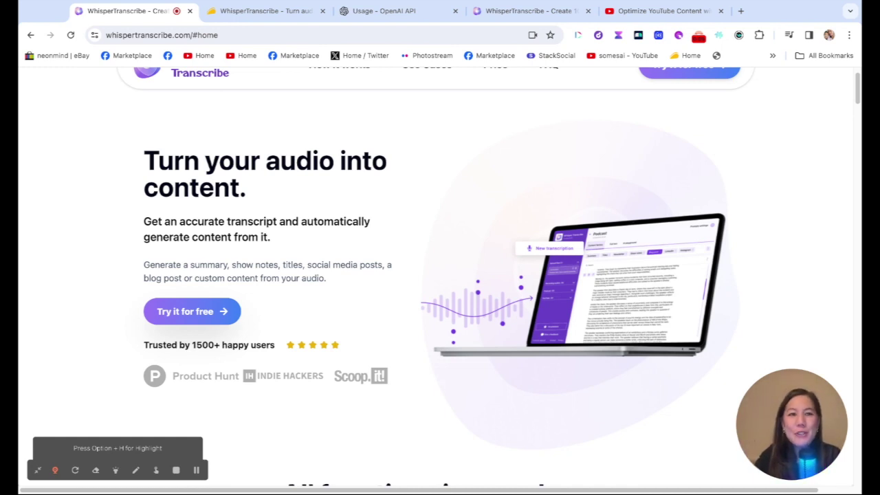
Step: Scroll the WhisperTranscribe homepage past features, how-it-works and use cases to the demo video
{"action": "scroll", "coordinate": [440, 275], "scroll_direction": "up", "scroll_amount": 1}
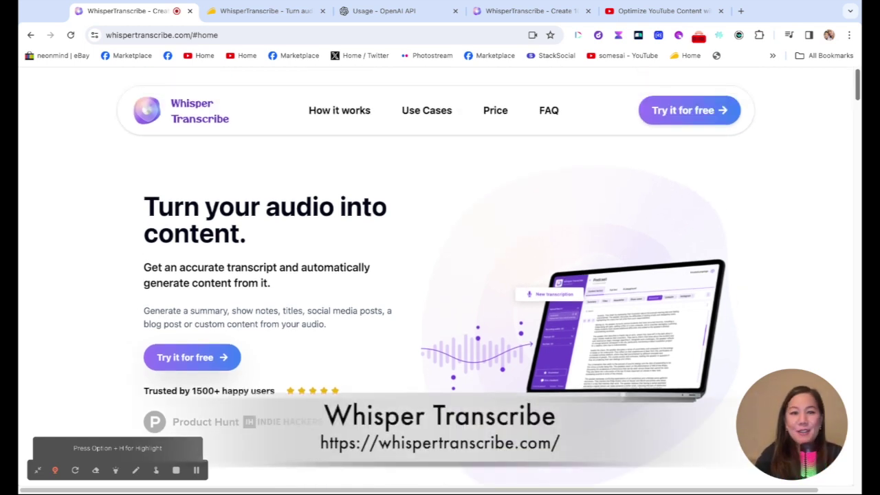
{"action": "scroll", "coordinate": [440, 275], "scroll_direction": "down", "scroll_amount": 1}
{"action": "scroll", "coordinate": [440, 275], "scroll_direction": "down", "scroll_amount": 1}
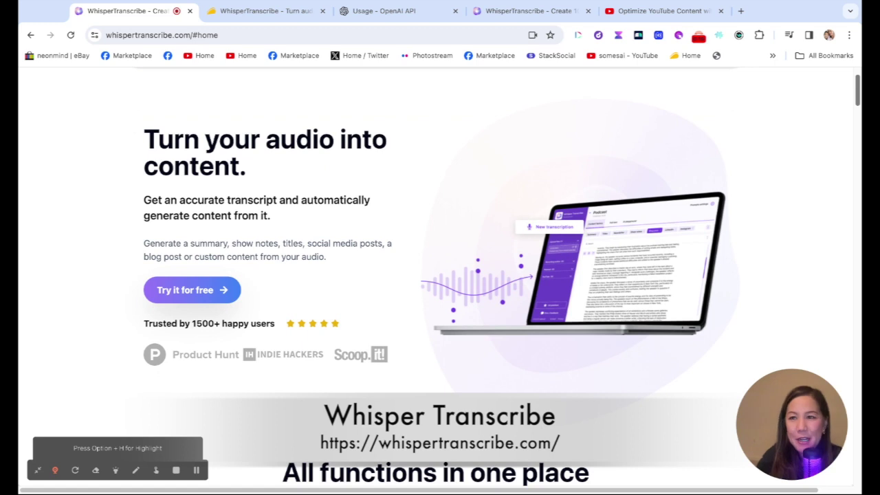
{"action": "scroll", "coordinate": [440, 275], "scroll_direction": "down", "scroll_amount": 2}
{"action": "scroll", "coordinate": [440, 275], "scroll_direction": "down", "scroll_amount": 2}
{"action": "scroll", "coordinate": [440, 275], "scroll_direction": "down", "scroll_amount": 2}
{"action": "scroll", "coordinate": [440, 275], "scroll_direction": "up", "scroll_amount": 1}
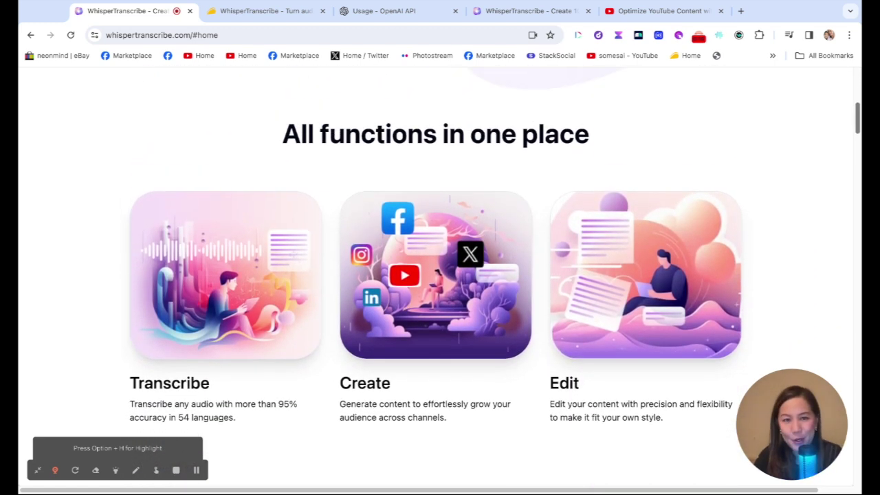
{"action": "scroll", "coordinate": [440, 275], "scroll_direction": "down", "scroll_amount": 1}
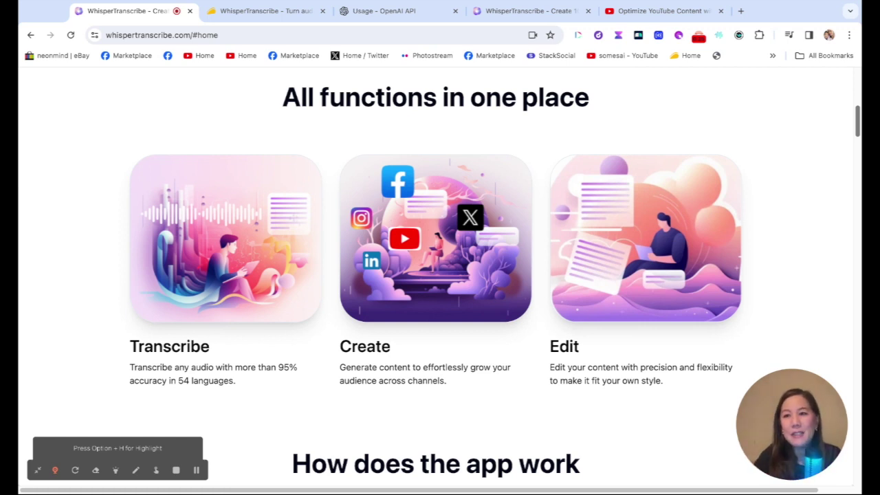
{"action": "scroll", "coordinate": [610, 184], "scroll_direction": "down", "scroll_amount": 2}
{"action": "scroll", "coordinate": [610, 185], "scroll_direction": "down", "scroll_amount": 2}
{"action": "scroll", "coordinate": [610, 184], "scroll_direction": "down", "scroll_amount": 2}
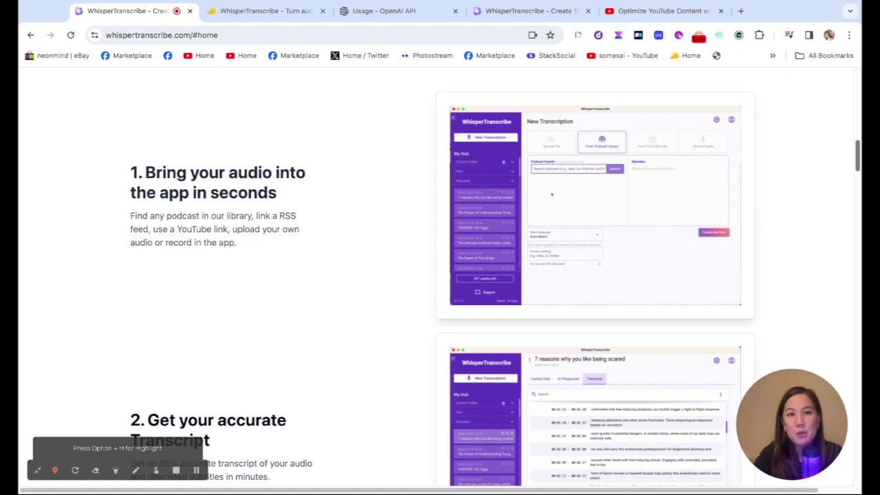
{"action": "scroll", "coordinate": [441, 286], "scroll_direction": "down", "scroll_amount": 2}
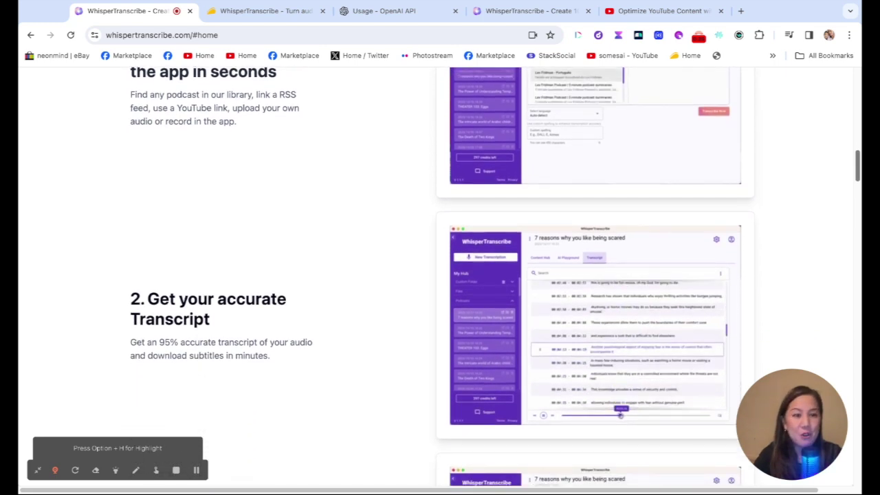
{"action": "scroll", "coordinate": [577, 441], "scroll_direction": "down", "scroll_amount": 1}
{"action": "scroll", "coordinate": [577, 441], "scroll_direction": "down", "scroll_amount": 1}
{"action": "scroll", "coordinate": [577, 441], "scroll_direction": "down", "scroll_amount": 1}
{"action": "scroll", "coordinate": [577, 441], "scroll_direction": "down", "scroll_amount": 1}
{"action": "scroll", "coordinate": [577, 441], "scroll_direction": "down", "scroll_amount": 1}
{"action": "scroll", "coordinate": [577, 441], "scroll_direction": "down", "scroll_amount": 1}
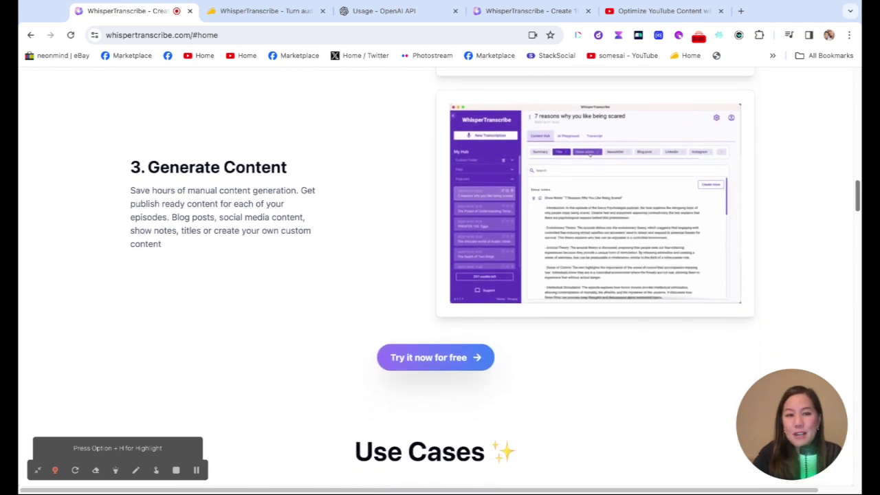
{"action": "scroll", "coordinate": [440, 275], "scroll_direction": "down", "scroll_amount": 4}
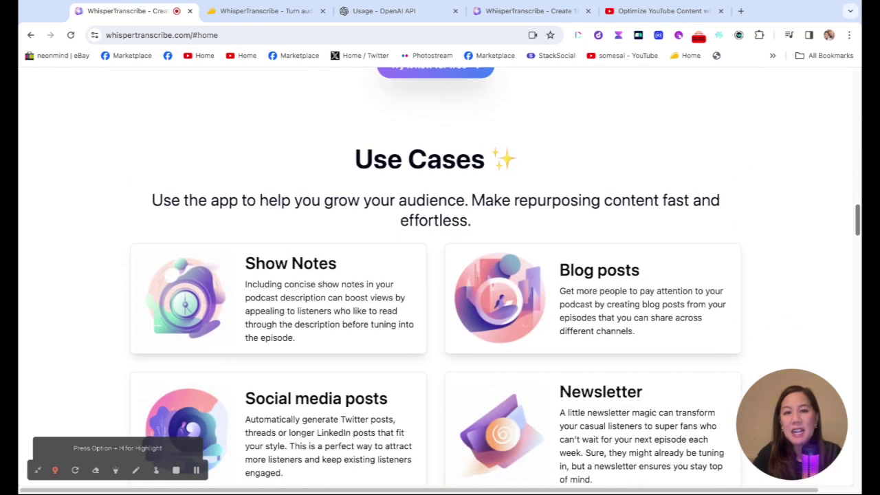
{"action": "scroll", "coordinate": [440, 275], "scroll_direction": "down", "scroll_amount": 1}
{"action": "scroll", "coordinate": [440, 275], "scroll_direction": "down", "scroll_amount": 1}
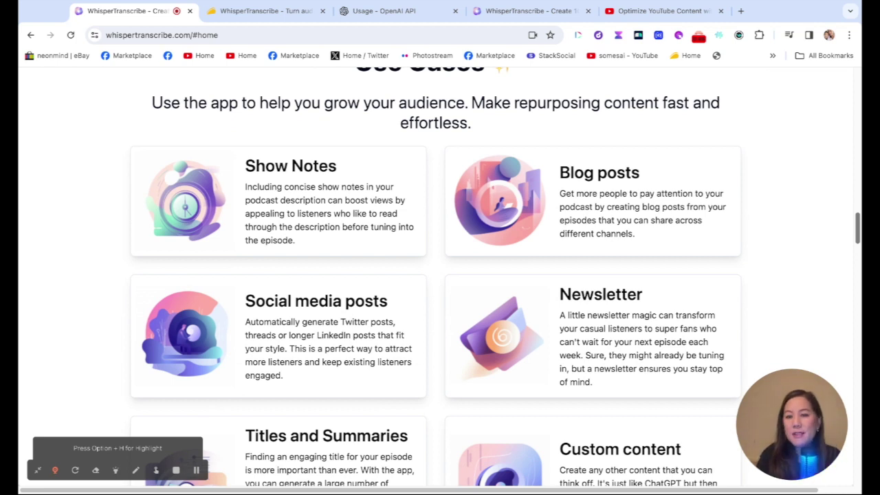
{"action": "scroll", "coordinate": [440, 276], "scroll_direction": "down", "scroll_amount": 1}
{"action": "scroll", "coordinate": [440, 275], "scroll_direction": "down", "scroll_amount": 1}
{"action": "scroll", "coordinate": [440, 275], "scroll_direction": "down", "scroll_amount": 1}
{"action": "scroll", "coordinate": [440, 275], "scroll_direction": "down", "scroll_amount": 1}
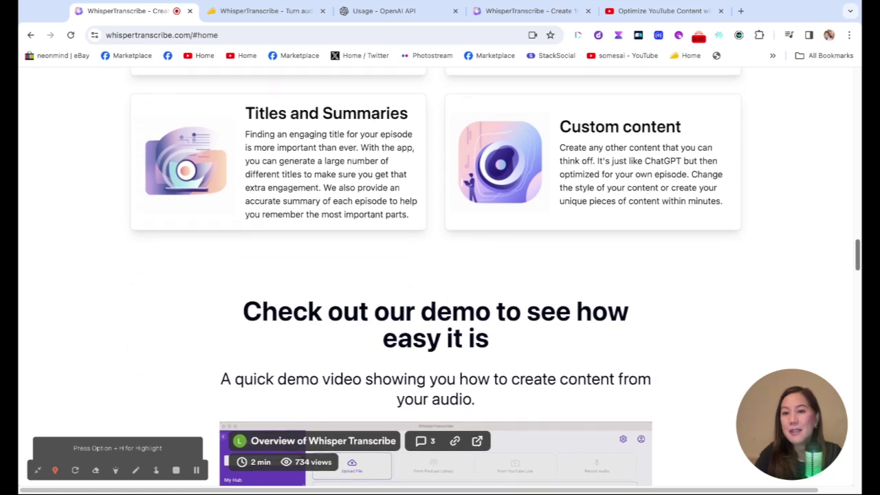
{"action": "scroll", "coordinate": [477, 446], "scroll_direction": "down", "scroll_amount": 1}
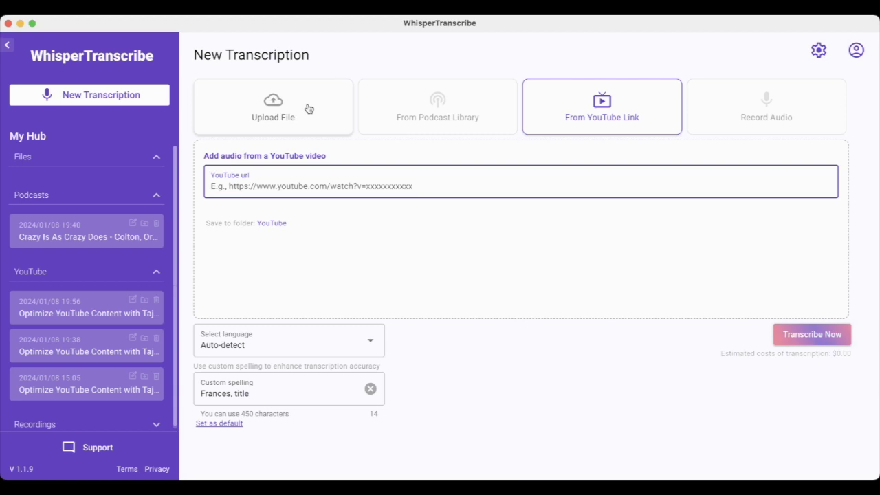
Step: Start a new transcription using the From Podcast Library source
{"action": "left_click", "coordinate": [99, 98]}
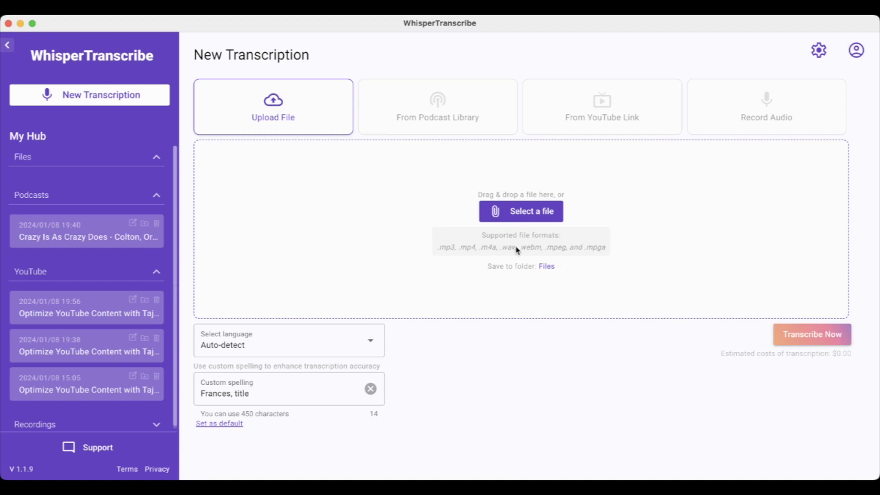
{"action": "left_click", "coordinate": [423, 119]}
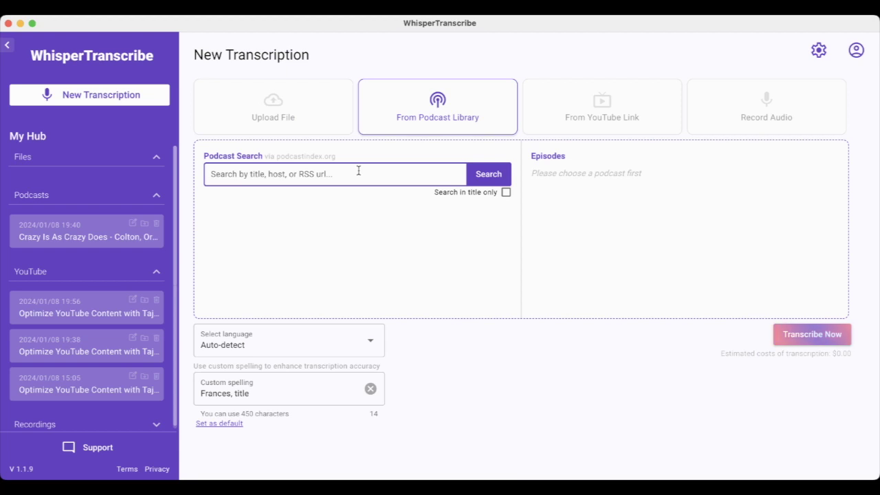
Step: Search 'murder', pick Baking A Murder's Highschoolers episode, then switch the source to a YouTube link
{"action": "type", "text": "murder"}
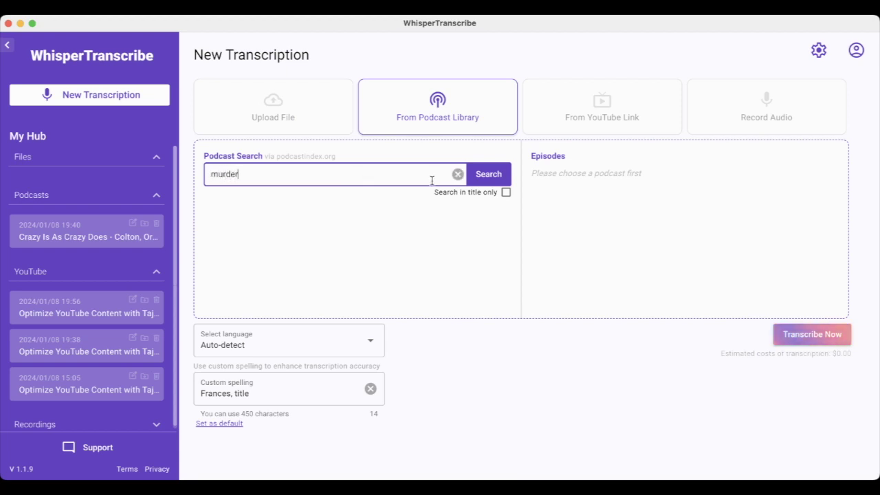
{"action": "left_click", "coordinate": [484, 177]}
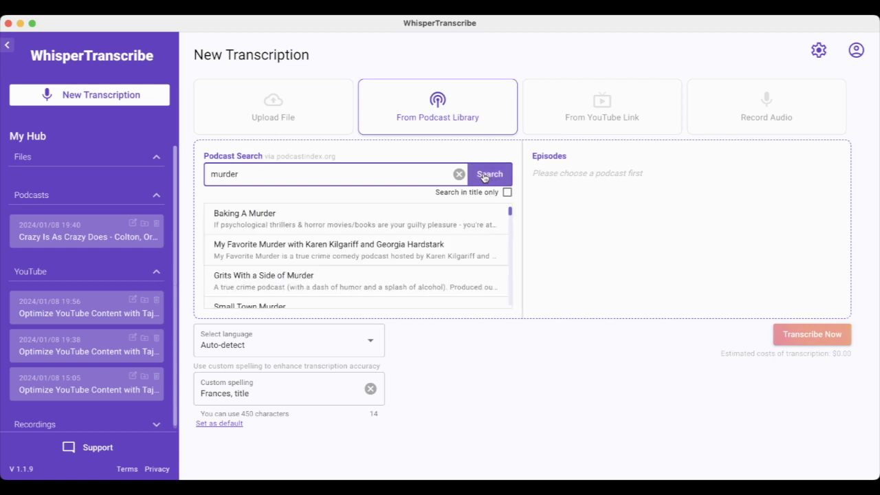
{"action": "left_click", "coordinate": [347, 219]}
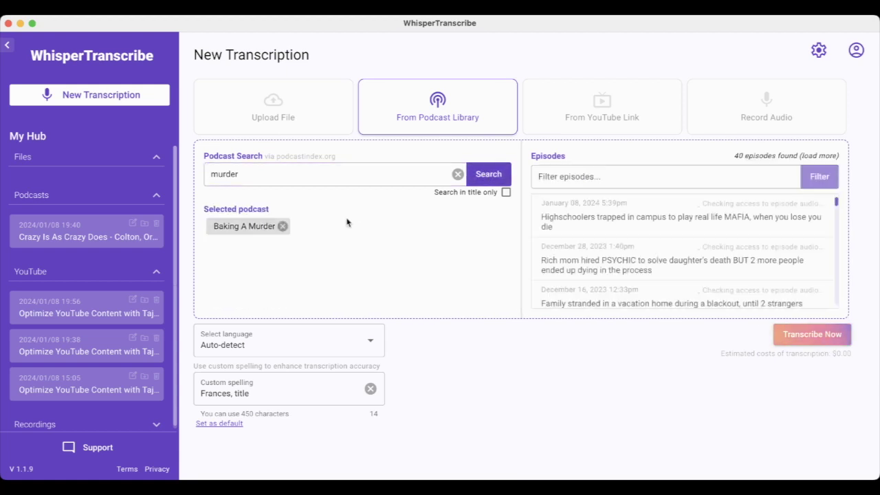
{"action": "left_click", "coordinate": [718, 215]}
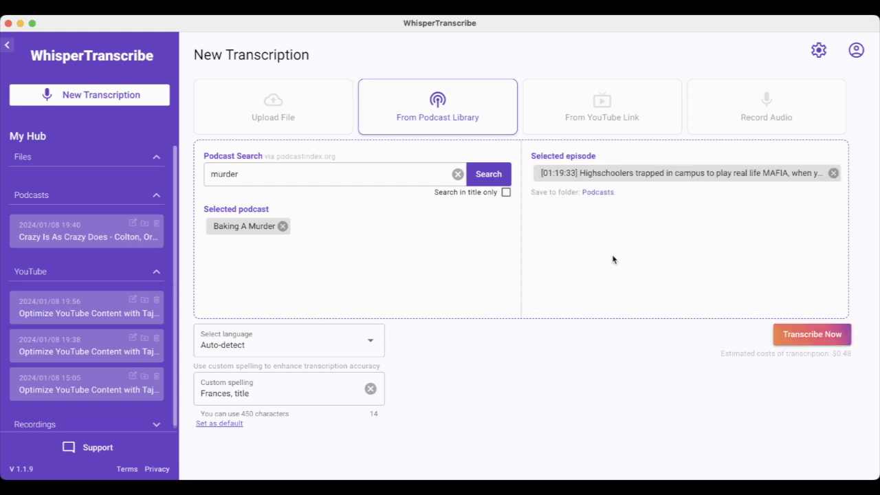
{"action": "left_click", "coordinate": [652, 111]}
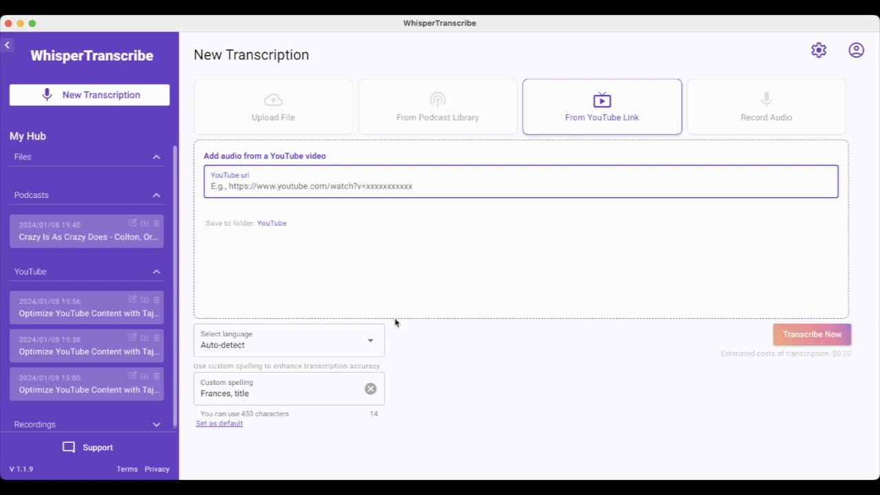
{"action": "left_click", "coordinate": [265, 393]}
{"action": "left_click_drag", "start_coordinate": [265, 393], "coordinate": [192, 394]}
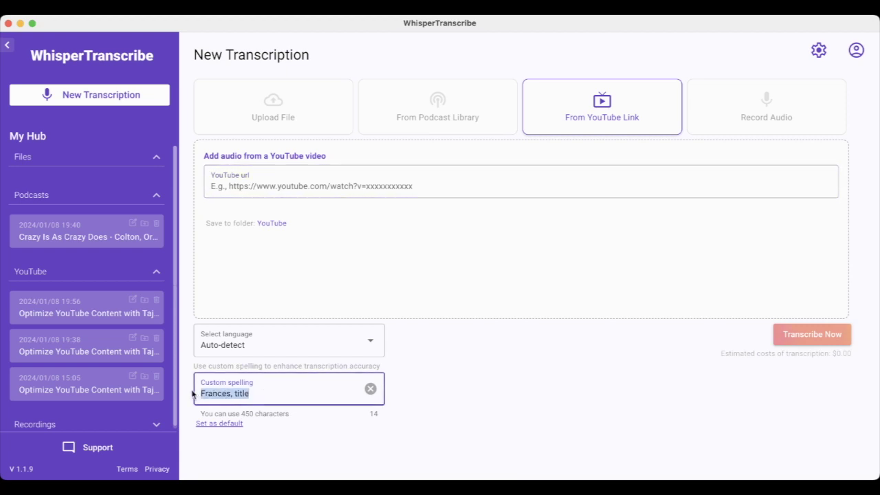
{"action": "left_click", "coordinate": [262, 392]}
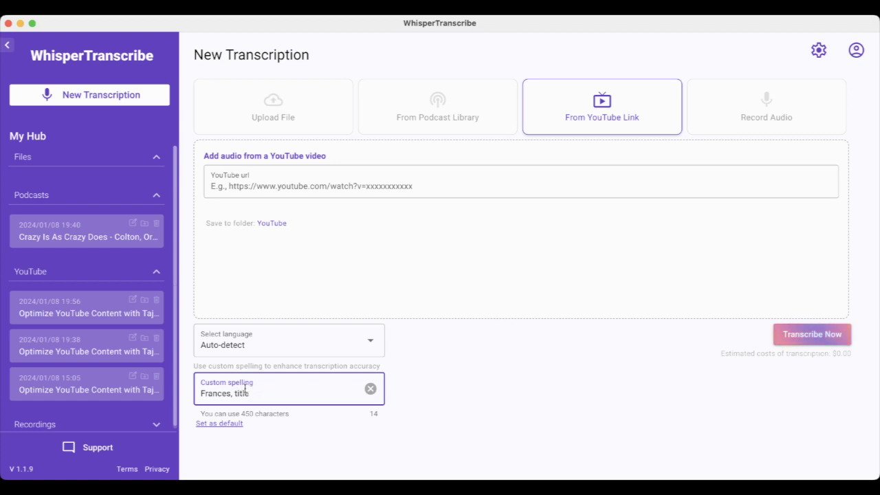
{"action": "left_click", "coordinate": [231, 425]}
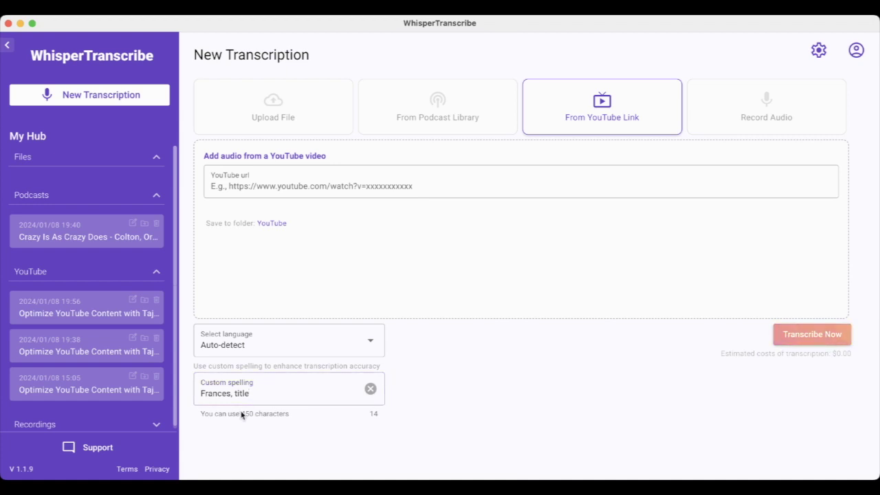
{"action": "left_click", "coordinate": [321, 398]}
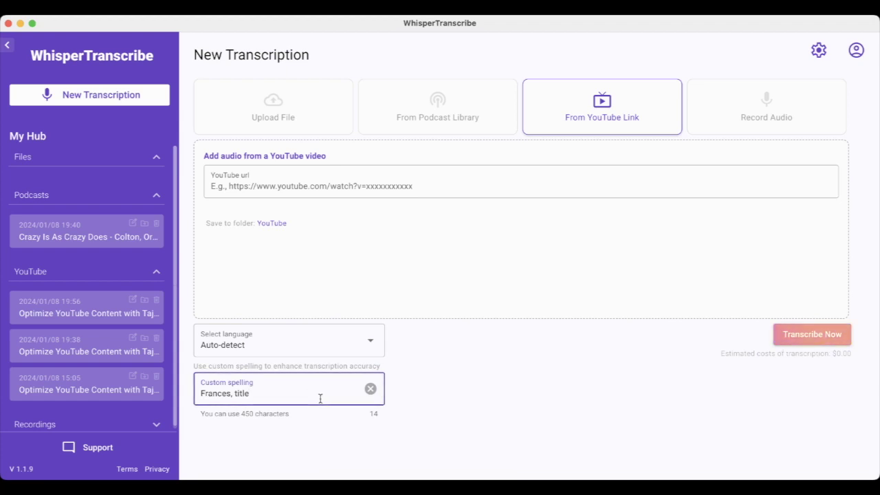
{"action": "key", "text": "BackSpace"}
{"action": "key", "text": "BackSpace"}
{"action": "key", "text": "BackSpace"}
{"action": "key", "text": "BackSpace"}
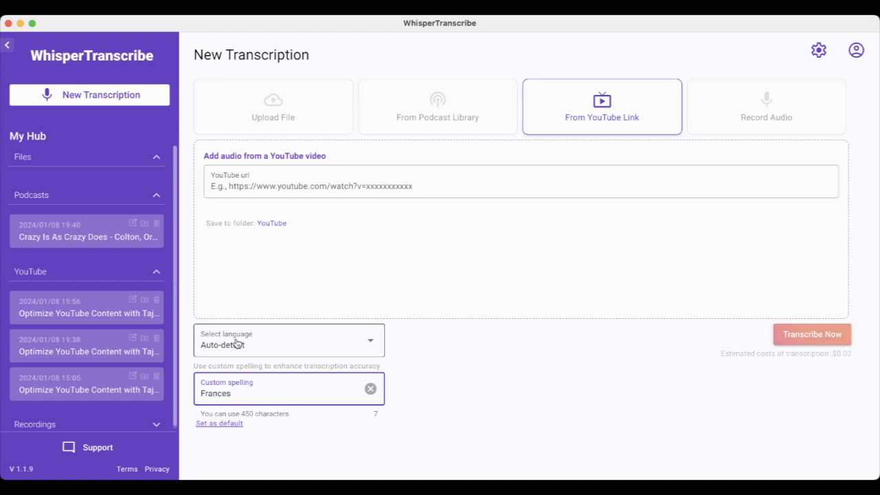
{"action": "left_click", "coordinate": [309, 345]}
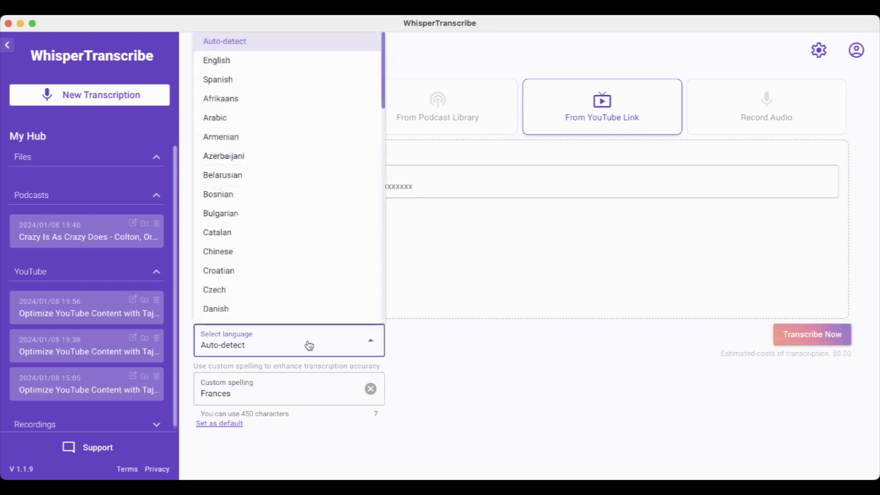
{"action": "left_click", "coordinate": [444, 334]}
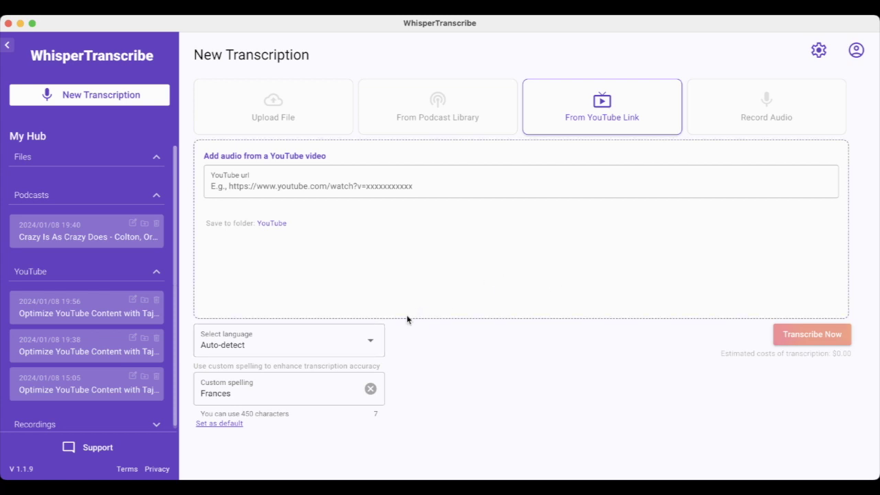
Step: Paste the Taja AI walkthrough YouTube link and transcribe it into a timestamped transcript
{"action": "left_click", "coordinate": [397, 185]}
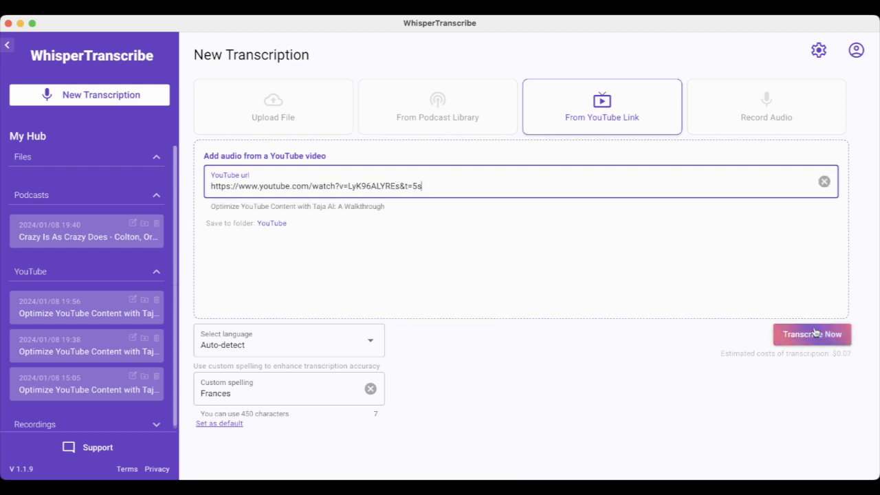
{"action": "left_click", "coordinate": [815, 334]}
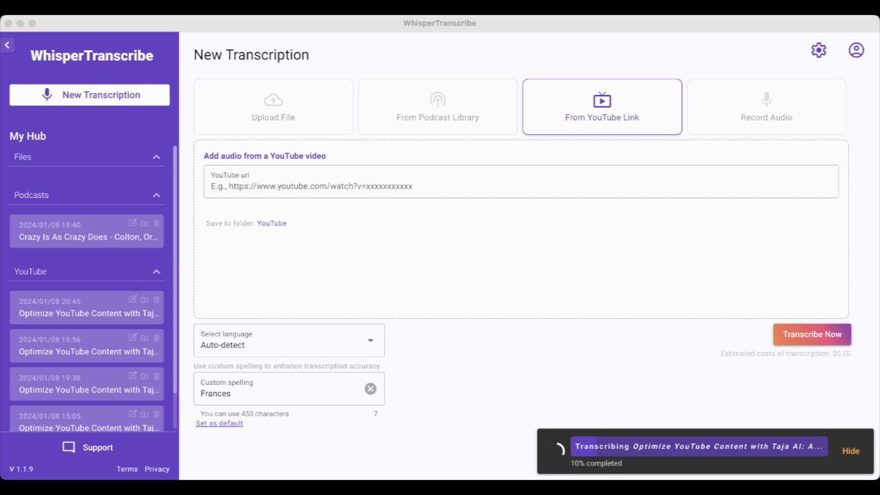
{"action": "left_click", "coordinate": [559, 457]}
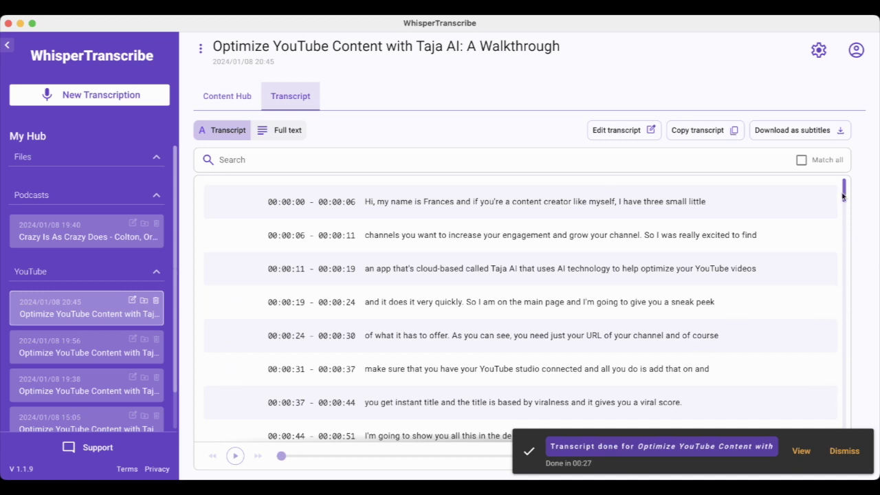
Step: Add the speaker's surname to the first transcript line, then show the SRT/VTT subtitle download options
{"action": "left_click_drag", "start_coordinate": [845, 193], "coordinate": [850, 265]}
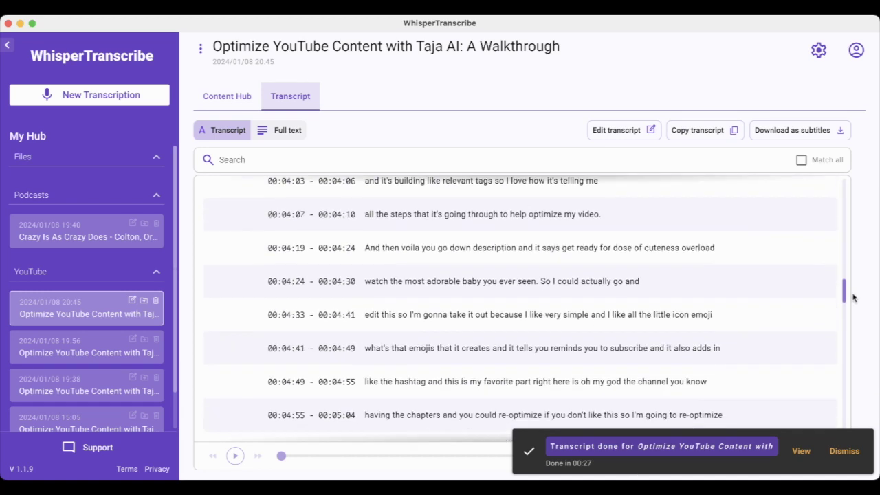
{"action": "left_click_drag", "start_coordinate": [849, 266], "coordinate": [822, 165]}
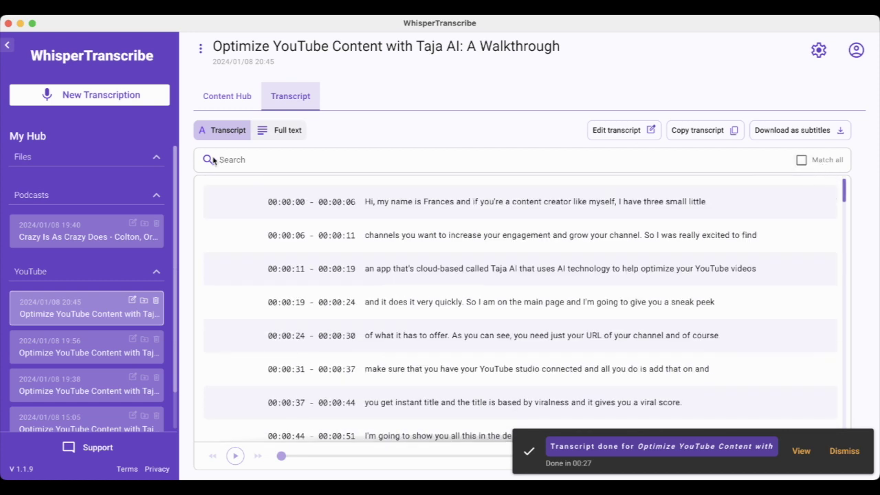
{"action": "mouse_move", "coordinate": [523, 202]}
{"action": "left_click", "coordinate": [634, 132]}
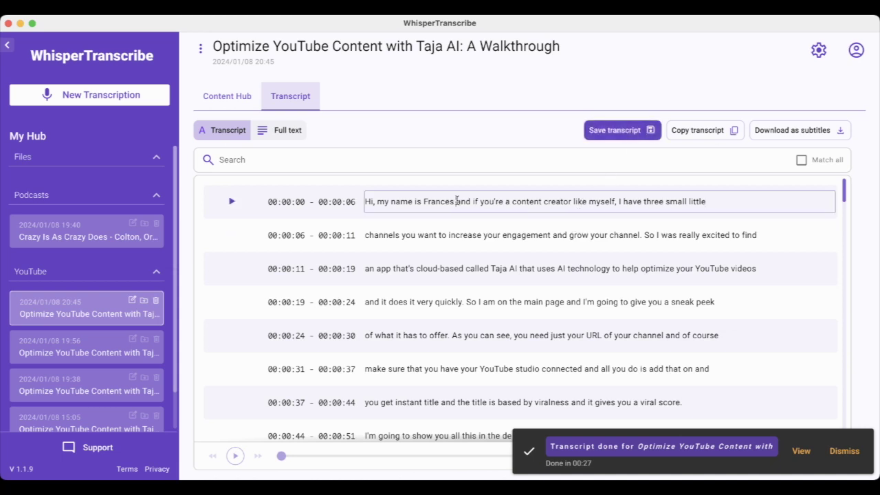
{"action": "type", "text": "Nguyr"}
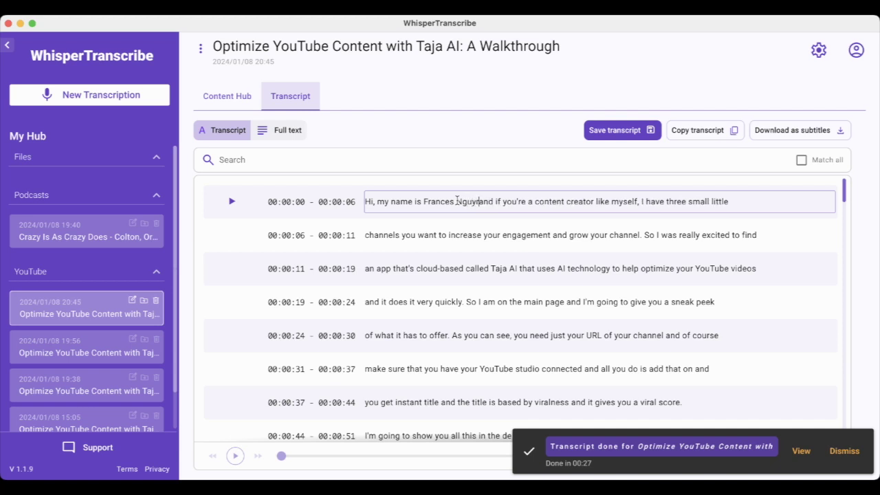
{"action": "key", "text": "BackSpace"}
{"action": "type", "text": "en"}
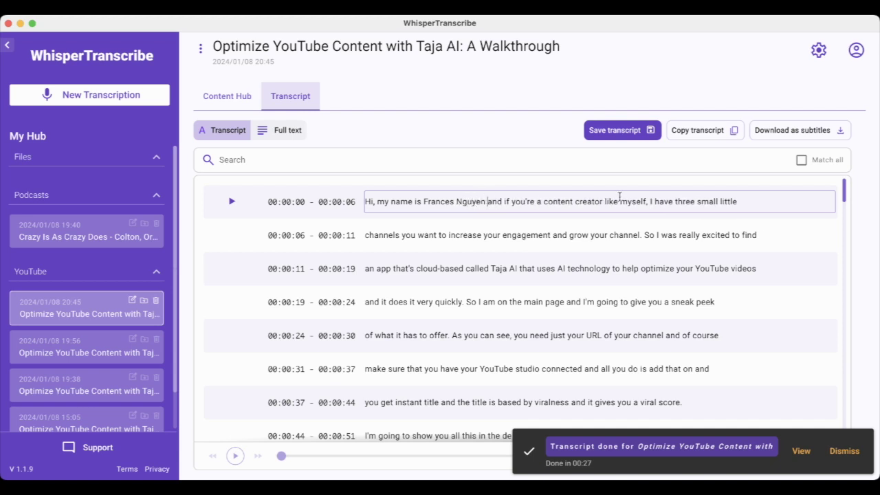
{"action": "left_click", "coordinate": [731, 171]}
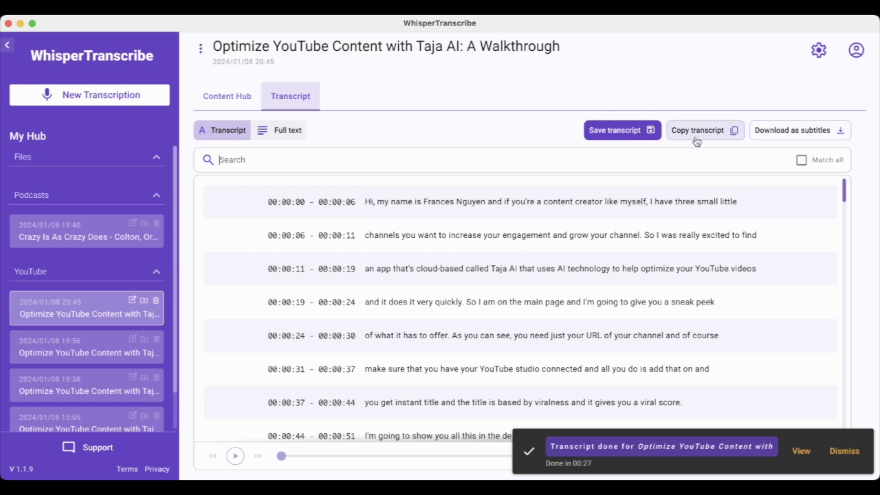
{"action": "left_click", "coordinate": [771, 133]}
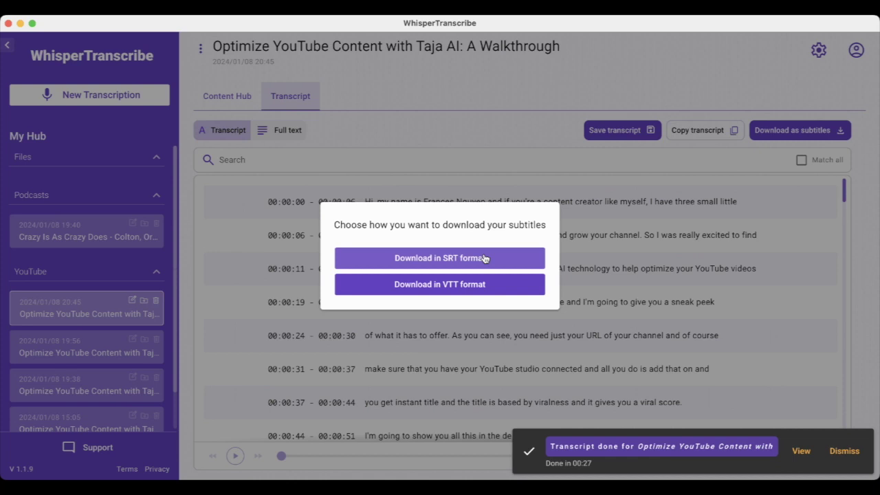
Step: Close the subtitle options, read the transcript as full text, then view the Content Hub summary
{"action": "left_click", "coordinate": [461, 171]}
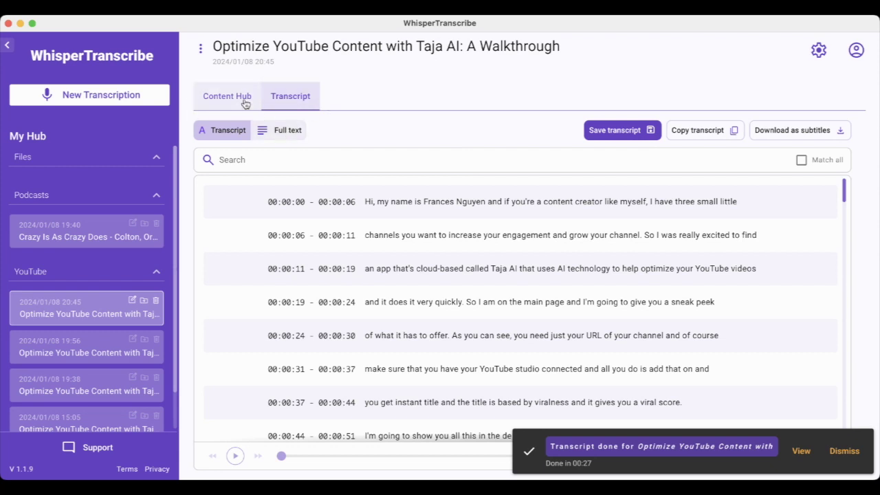
{"action": "left_click", "coordinate": [294, 132]}
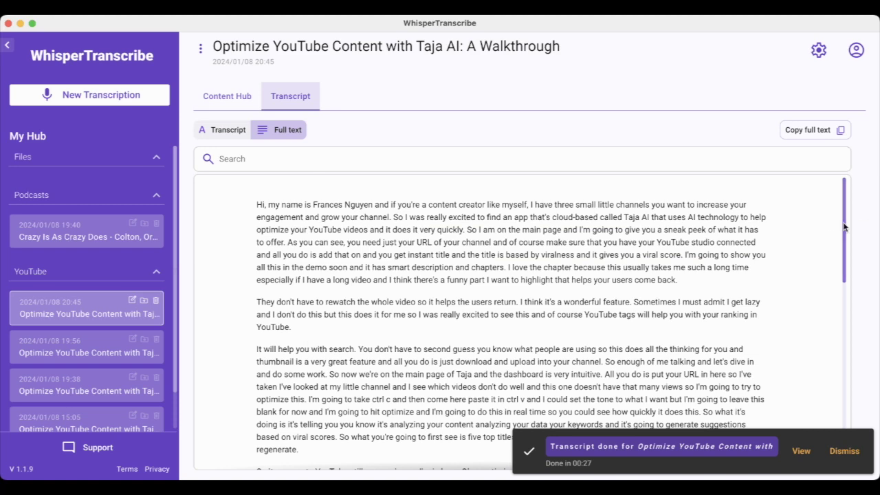
{"action": "mouse_move", "coordinate": [845, 248]}
{"action": "left_mouse_down"}
{"action": "mouse_move", "coordinate": [844, 402]}
{"action": "mouse_move", "coordinate": [846, 192]}
{"action": "left_mouse_up"}
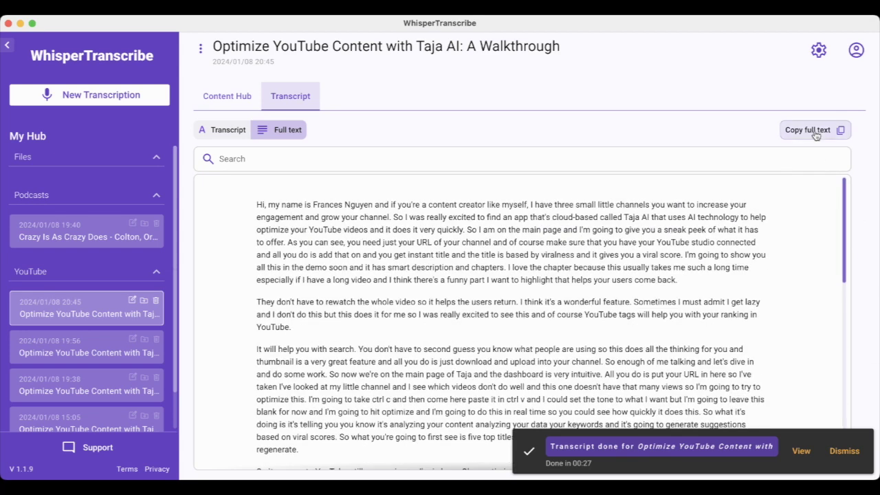
{"action": "left_click", "coordinate": [236, 102]}
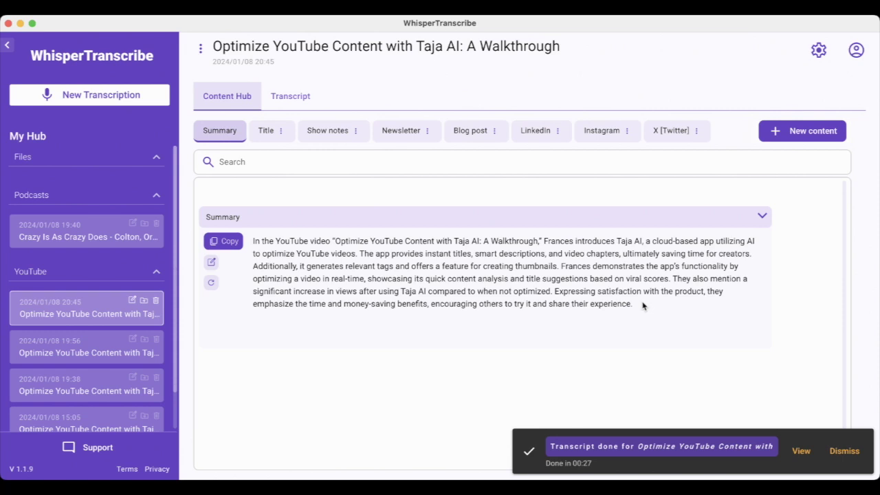
Step: Browse and close the prompt library, then choose New custom content for an empty prompt
{"action": "left_click", "coordinate": [801, 133]}
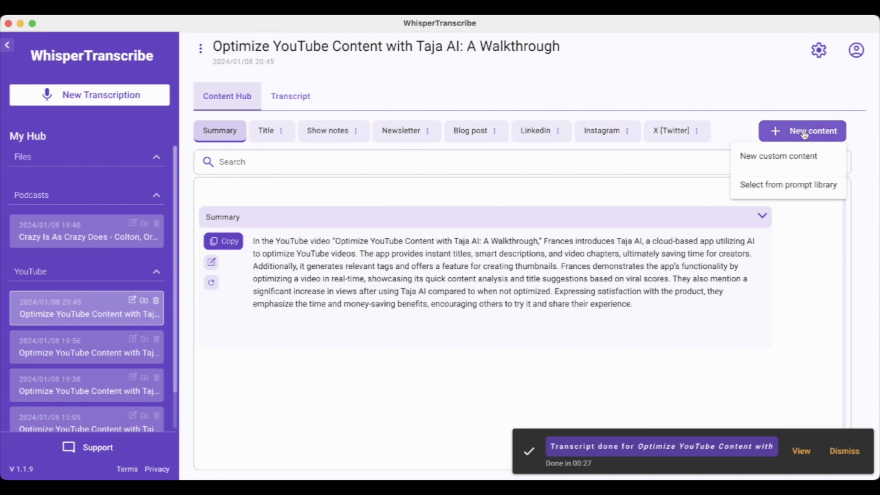
{"action": "left_click", "coordinate": [813, 186]}
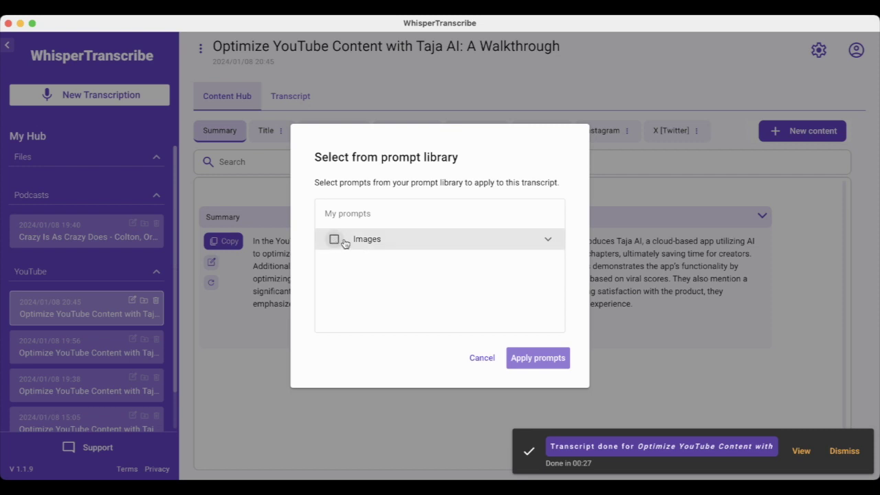
{"action": "left_click", "coordinate": [482, 358]}
{"action": "left_click", "coordinate": [791, 132]}
{"action": "left_click", "coordinate": [778, 156]}
{"action": "left_click", "coordinate": [789, 133]}
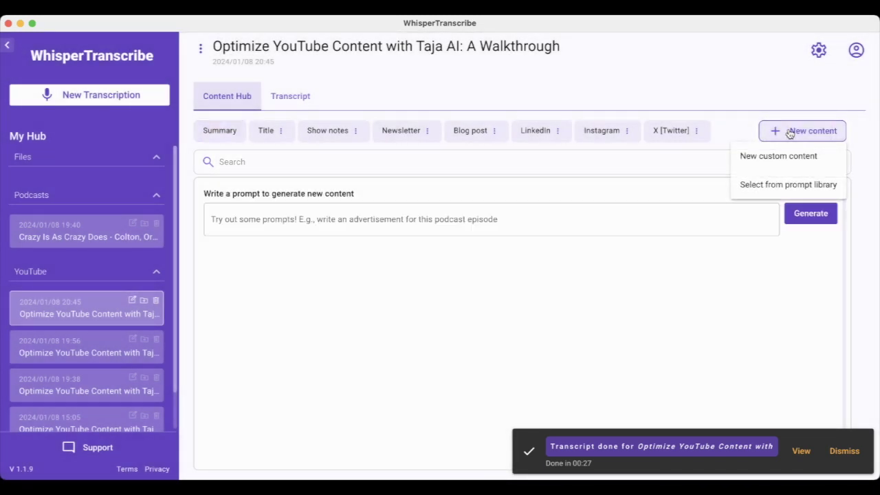
Step: Generate custom content from the prompt 'write a summary with 3 lines'
{"action": "left_click", "coordinate": [792, 156]}
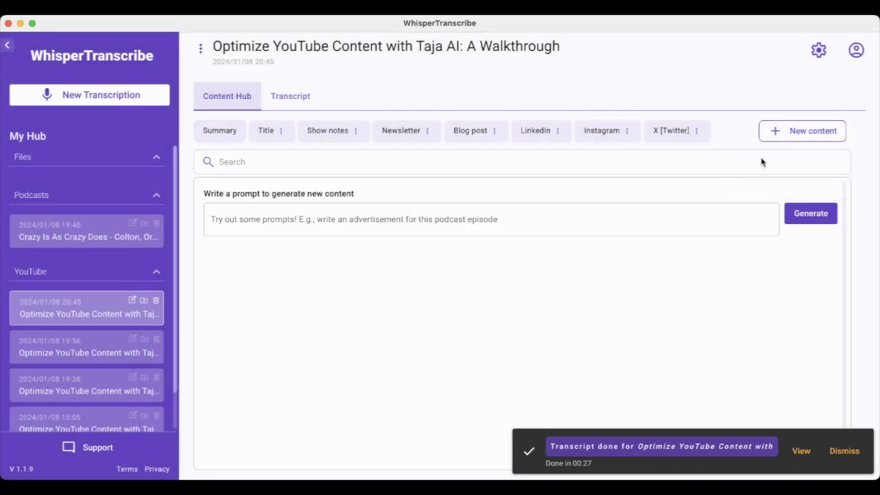
{"action": "left_click", "coordinate": [496, 219]}
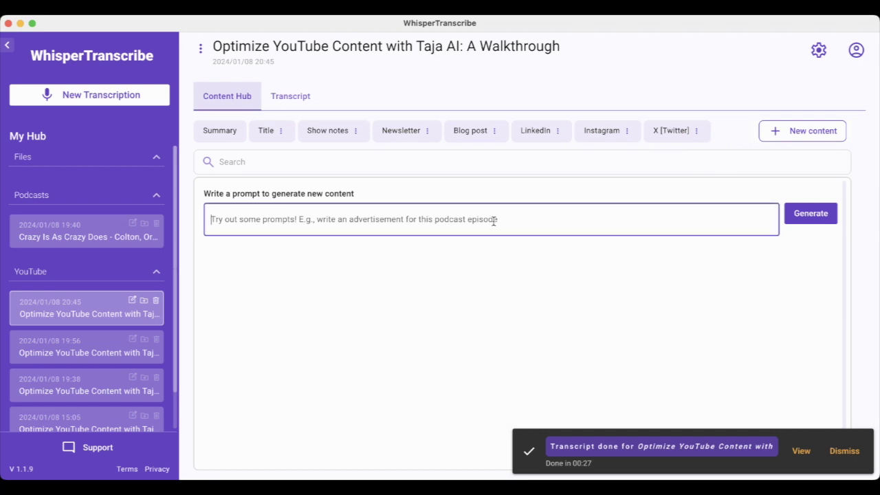
{"action": "type", "text": "write a summary with 3 lines"}
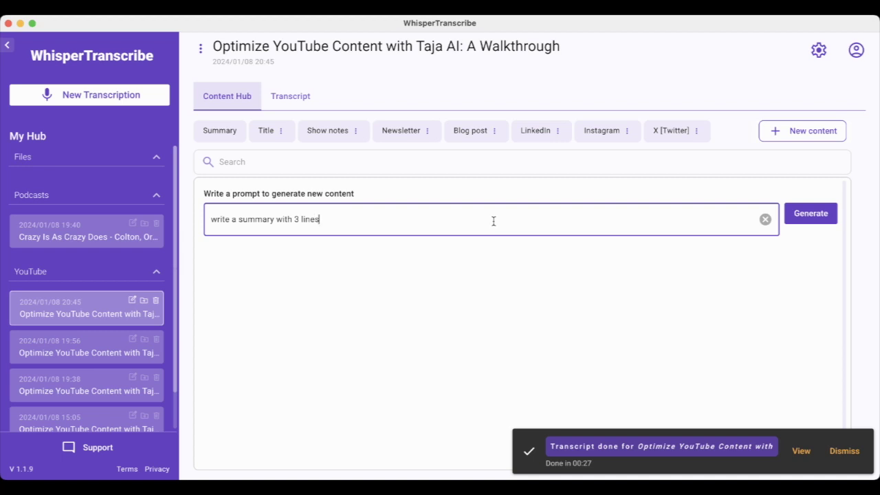
{"action": "left_click", "coordinate": [795, 215]}
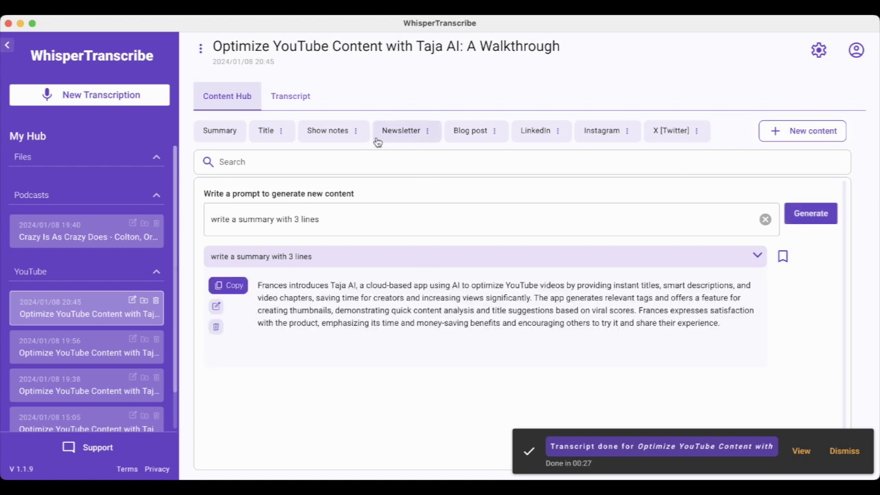
Step: Review the generated title, show notes, newsletter, blog post, and LinkedIn, Instagram and X posts
{"action": "left_click", "coordinate": [275, 135]}
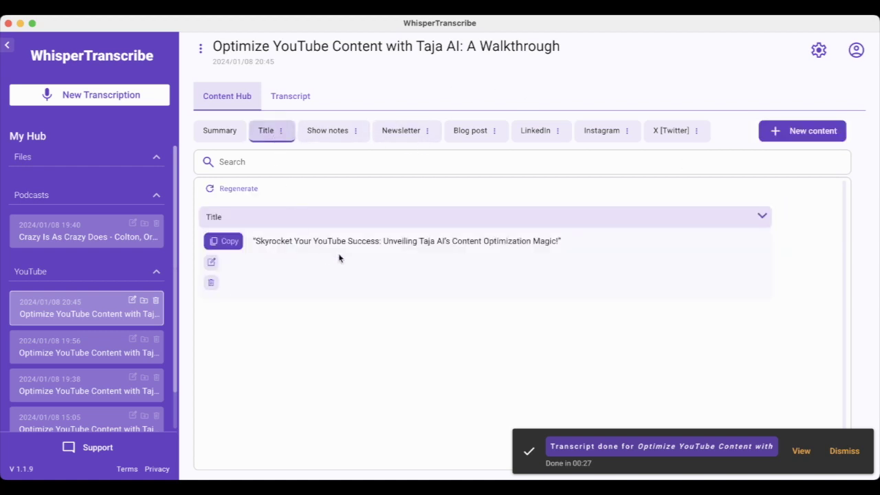
{"action": "left_click", "coordinate": [329, 134]}
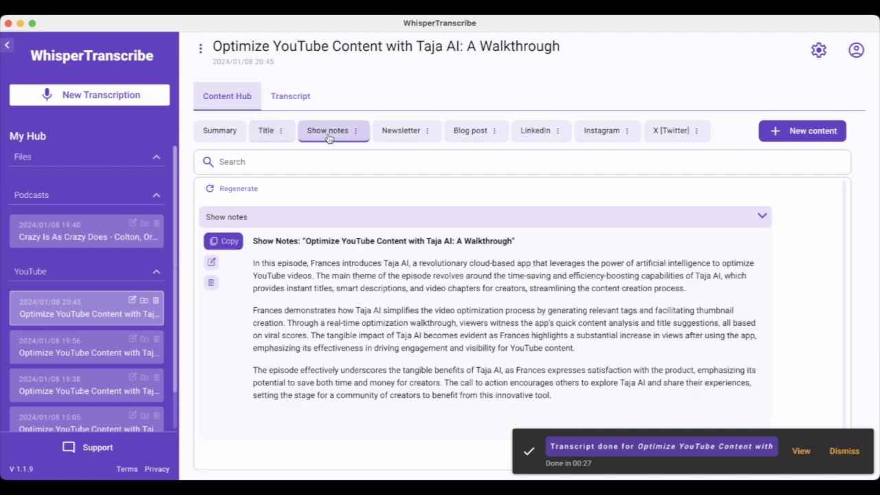
{"action": "left_click", "coordinate": [394, 133]}
{"action": "left_click", "coordinate": [475, 138]}
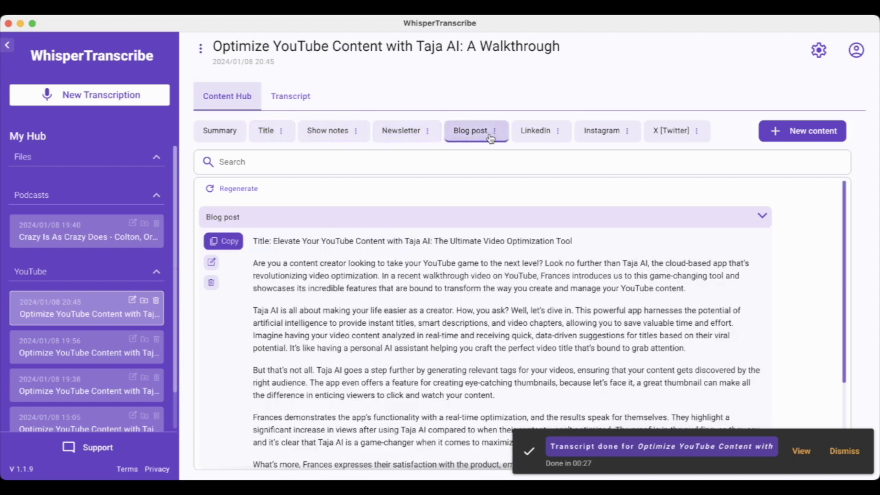
{"action": "left_click", "coordinate": [533, 136]}
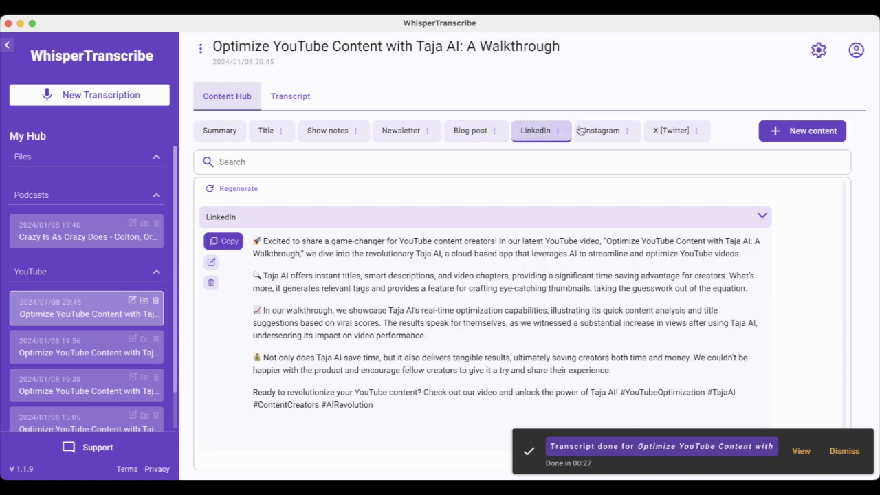
{"action": "left_click", "coordinate": [595, 132]}
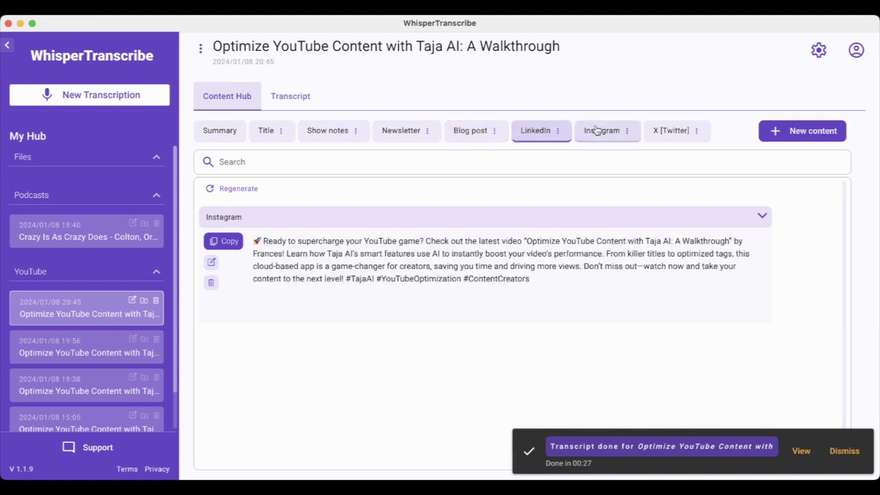
{"action": "left_click", "coordinate": [667, 133]}
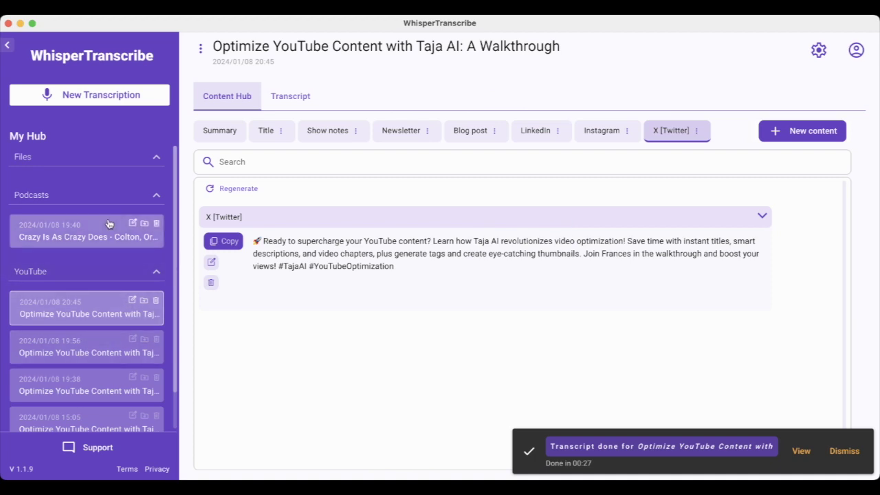
Step: Switch between past transcriptions and open the Crazy Is As Crazy Does podcast summary
{"action": "left_click", "coordinate": [94, 338]}
{"action": "left_click", "coordinate": [115, 315]}
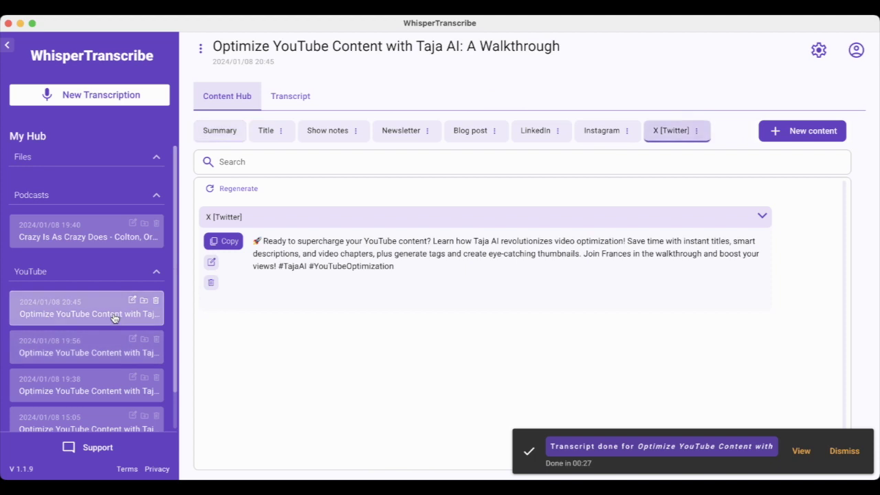
{"action": "left_click", "coordinate": [78, 237]}
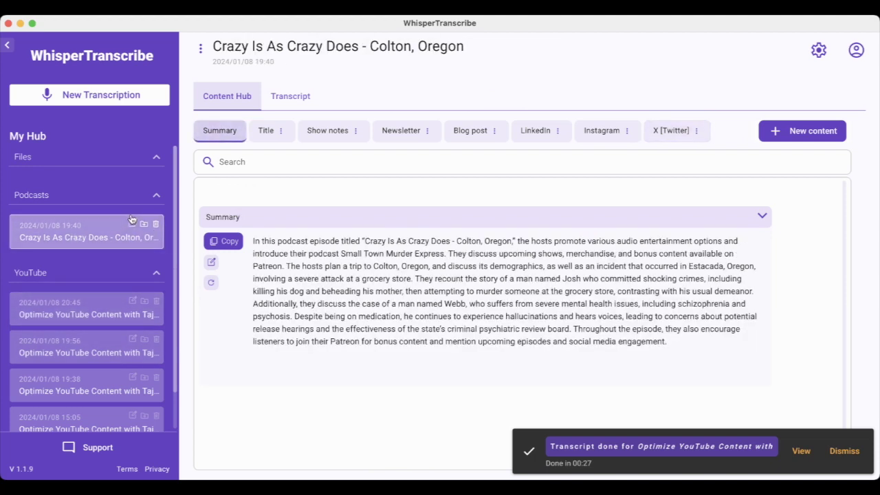
{"action": "scroll", "coordinate": [178, 261], "scroll_direction": "down", "scroll_amount": 2}
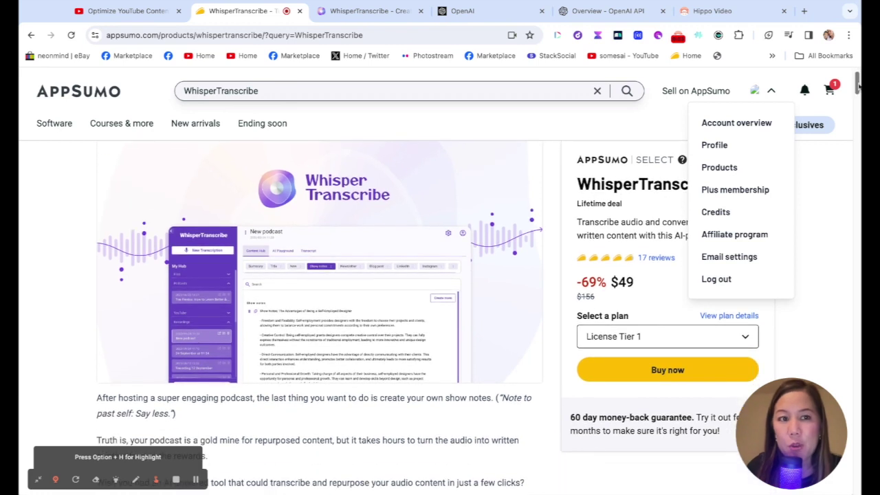
Step: Scroll the AppSumo WhisperTranscribe deal to its podcast show-notes pitch, still $49 for License Tier 1
{"action": "scroll", "coordinate": [859, 84], "scroll_direction": "down", "scroll_amount": 1}
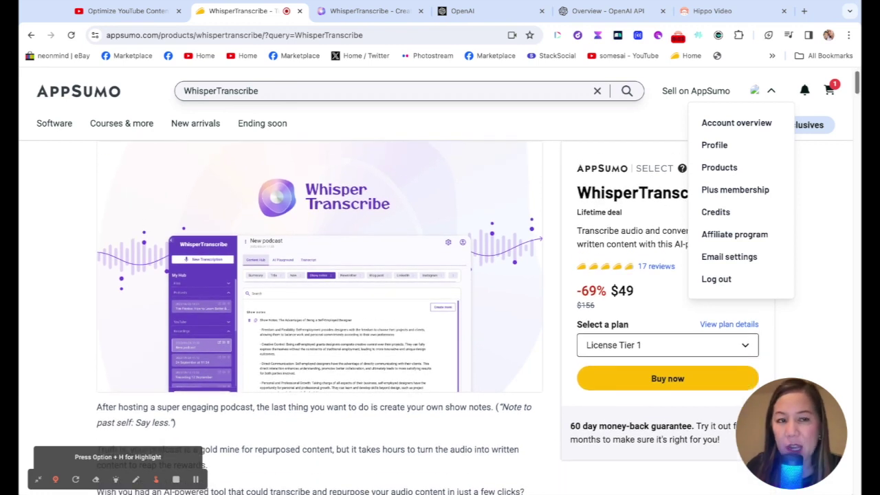
{"action": "scroll", "coordinate": [853, 86], "scroll_direction": "down", "scroll_amount": 1}
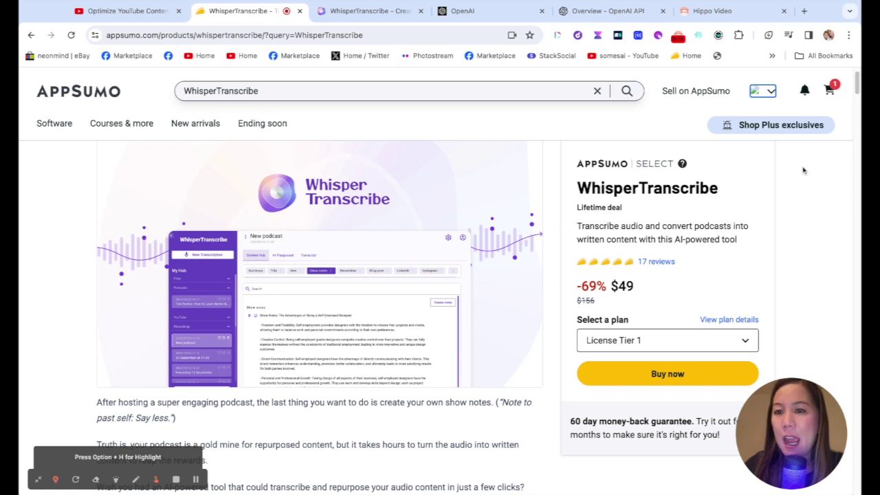
{"action": "left_click_drag", "start_coordinate": [856, 86], "coordinate": [858, 93]}
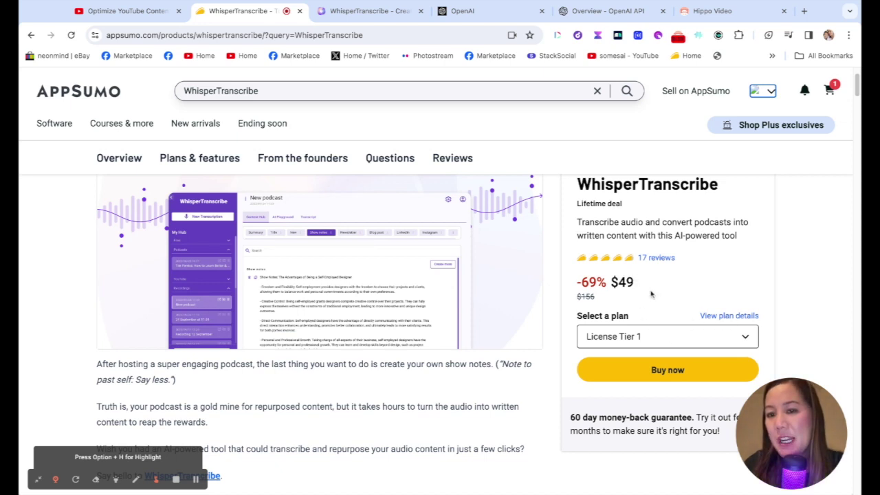
Step: Show the plan details and bring up the Tier 1 ($49, 150 minutes) and Tier 2 ($149, 750 minutes) pricing cards
{"action": "left_click", "coordinate": [717, 316]}
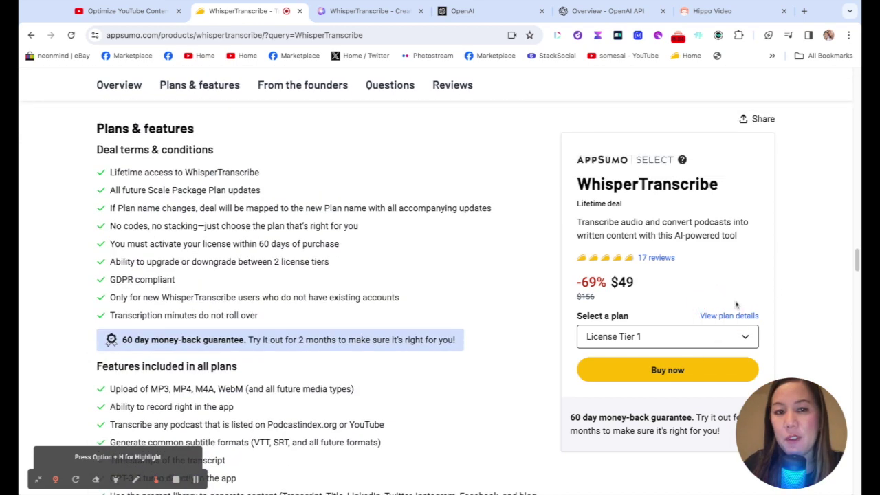
{"action": "left_click_drag", "start_coordinate": [857, 261], "coordinate": [857, 215]}
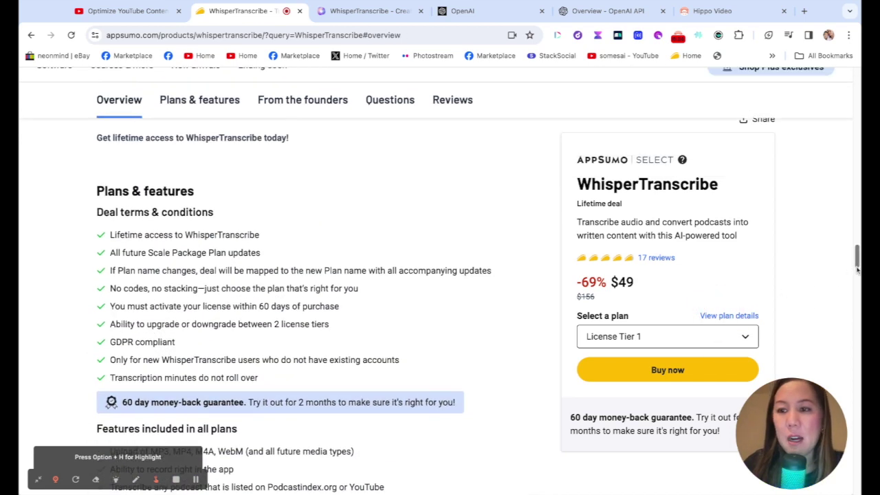
{"action": "scroll", "coordinate": [320, 330], "scroll_direction": "up", "scroll_amount": 3}
{"action": "scroll", "coordinate": [320, 330], "scroll_direction": "up", "scroll_amount": 3}
{"action": "scroll", "coordinate": [319, 330], "scroll_direction": "up", "scroll_amount": 3}
{"action": "scroll", "coordinate": [319, 330], "scroll_direction": "up", "scroll_amount": 3}
{"action": "scroll", "coordinate": [320, 330], "scroll_direction": "down", "scroll_amount": 3}
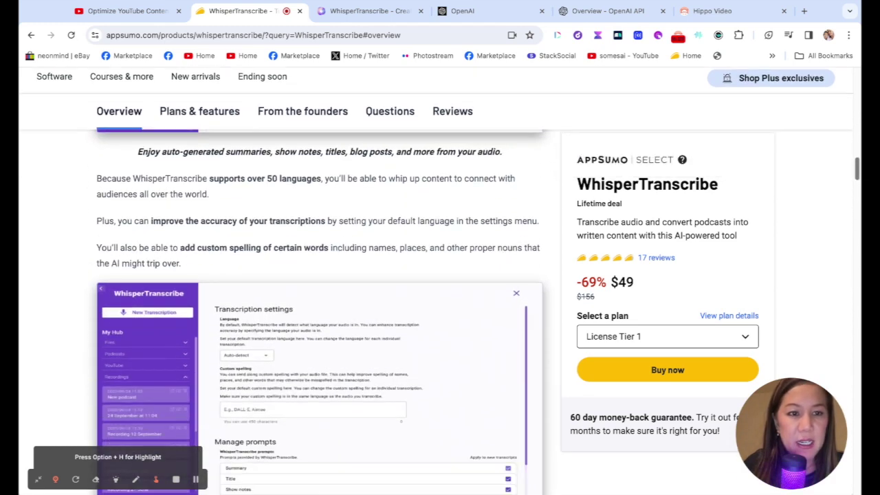
{"action": "scroll", "coordinate": [320, 331], "scroll_direction": "down", "scroll_amount": 5}
{"action": "scroll", "coordinate": [320, 330], "scroll_direction": "down", "scroll_amount": 4}
{"action": "scroll", "coordinate": [319, 330], "scroll_direction": "down", "scroll_amount": 1}
{"action": "scroll", "coordinate": [320, 330], "scroll_direction": "down", "scroll_amount": 2}
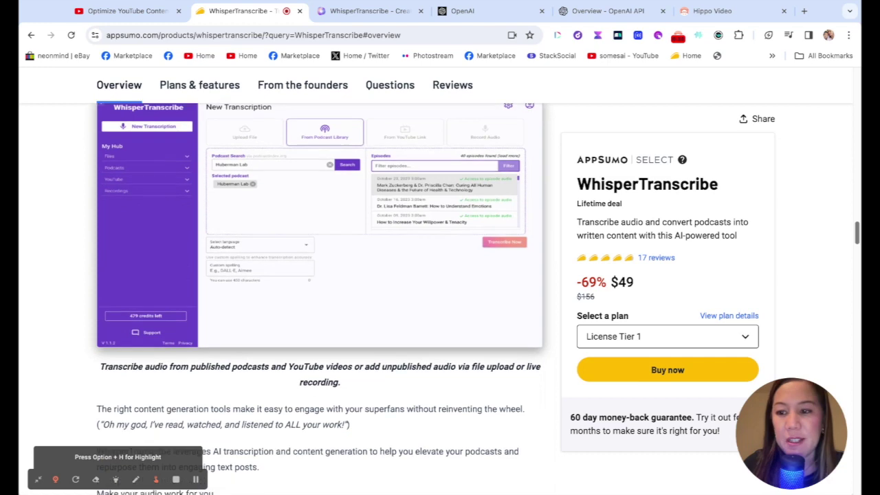
{"action": "scroll", "coordinate": [320, 330], "scroll_direction": "down", "scroll_amount": 1}
{"action": "scroll", "coordinate": [320, 330], "scroll_direction": "down", "scroll_amount": 2}
{"action": "scroll", "coordinate": [320, 330], "scroll_direction": "down", "scroll_amount": 1}
{"action": "scroll", "coordinate": [320, 330], "scroll_direction": "down", "scroll_amount": 1}
{"action": "scroll", "coordinate": [320, 330], "scroll_direction": "down", "scroll_amount": 1}
{"action": "scroll", "coordinate": [320, 330], "scroll_direction": "down", "scroll_amount": 1}
{"action": "scroll", "coordinate": [319, 330], "scroll_direction": "down", "scroll_amount": 1}
{"action": "scroll", "coordinate": [319, 330], "scroll_direction": "down", "scroll_amount": 3}
{"action": "scroll", "coordinate": [319, 330], "scroll_direction": "down", "scroll_amount": 2}
{"action": "scroll", "coordinate": [505, 222], "scroll_direction": "up", "scroll_amount": 1}
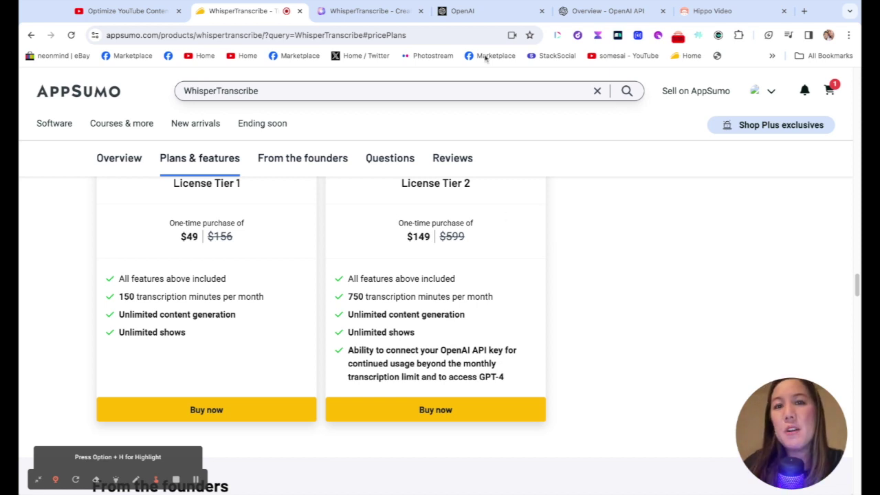
{"action": "left_click", "coordinate": [484, 15]}
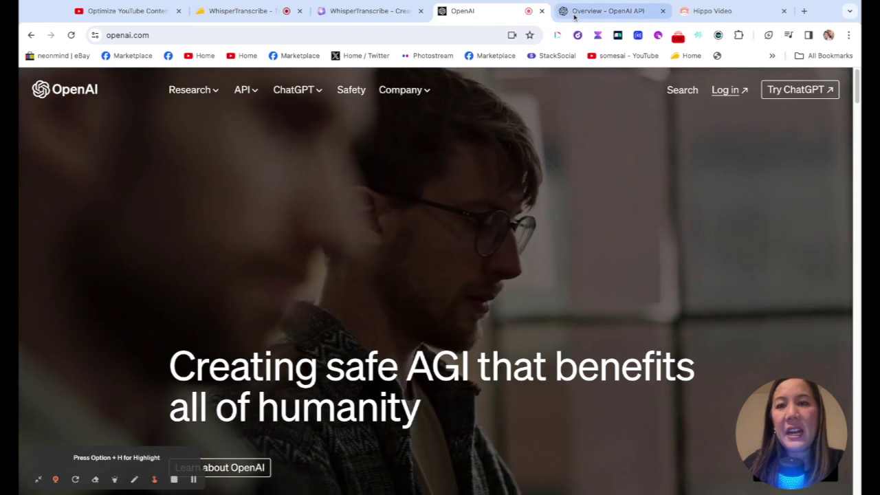
{"action": "left_click", "coordinate": [585, 11]}
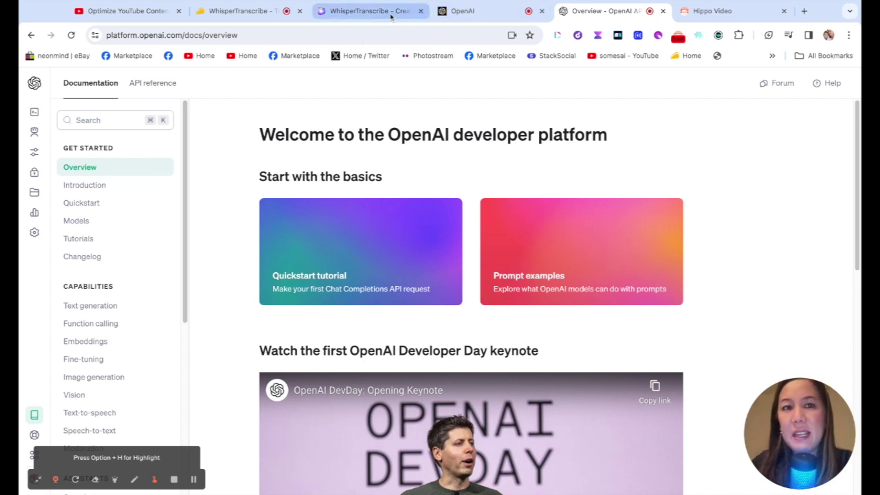
{"action": "left_click", "coordinate": [261, 16]}
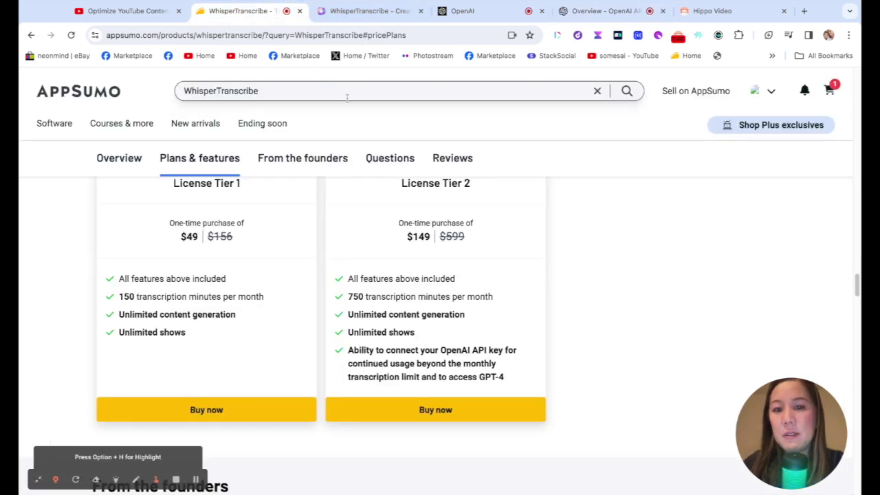
{"action": "scroll", "coordinate": [858, 285], "scroll_direction": "down", "scroll_amount": 5}
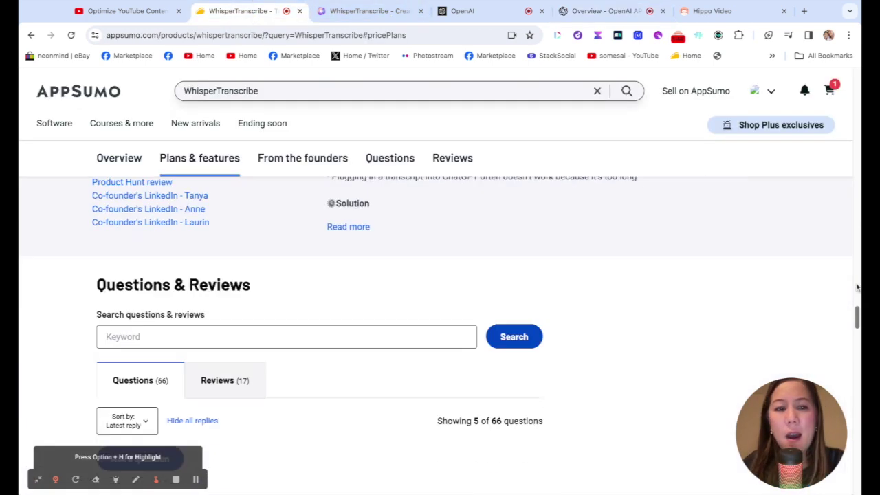
{"action": "scroll", "coordinate": [858, 286], "scroll_direction": "down", "scroll_amount": 5}
{"action": "scroll", "coordinate": [858, 287], "scroll_direction": "down", "scroll_amount": 5}
{"action": "scroll", "coordinate": [858, 286], "scroll_direction": "up", "scroll_amount": 5}
{"action": "scroll", "coordinate": [857, 285], "scroll_direction": "up", "scroll_amount": 5}
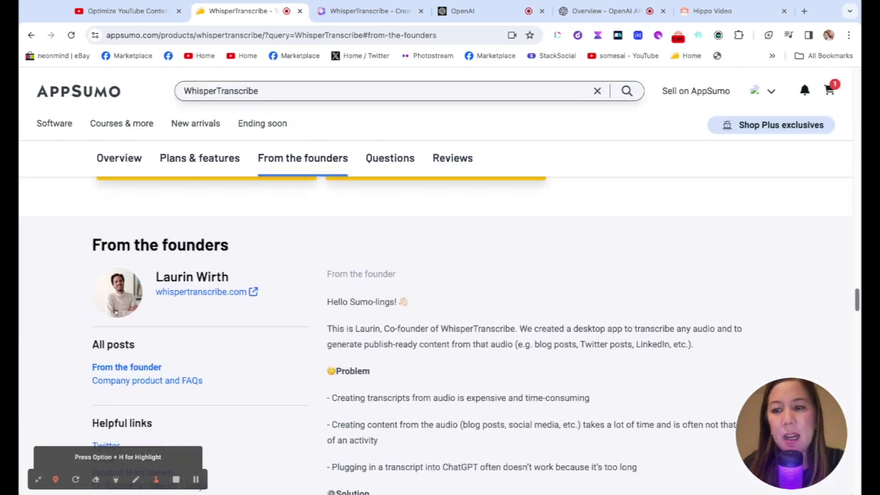
{"action": "scroll", "coordinate": [857, 285], "scroll_direction": "up", "scroll_amount": 5}
{"action": "scroll", "coordinate": [857, 286], "scroll_direction": "up", "scroll_amount": 2}
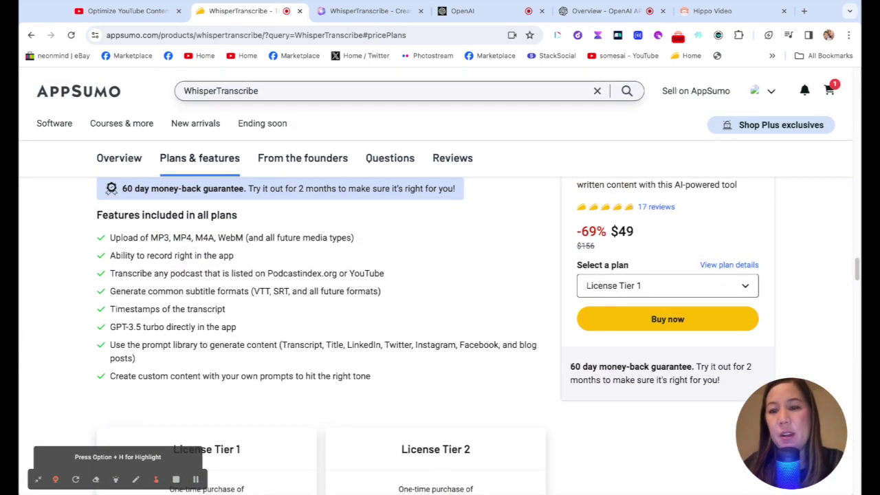